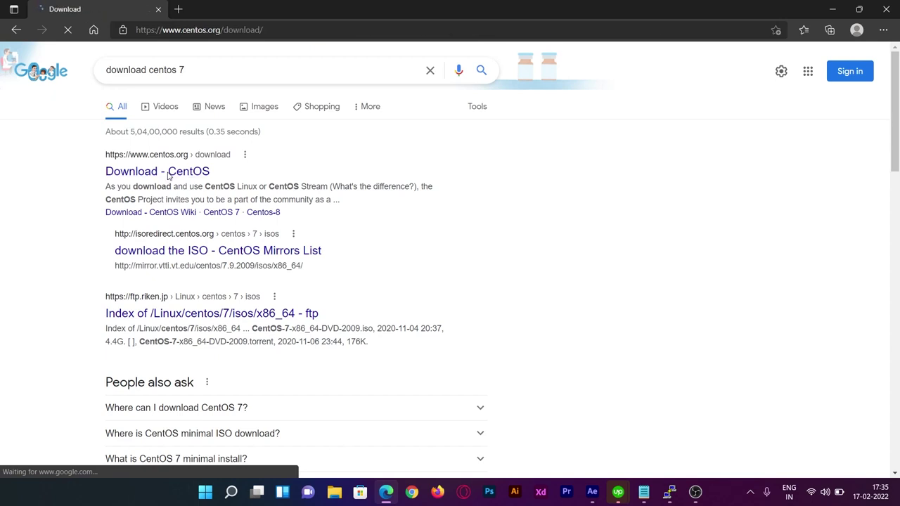
# Open the Excell Media mirror's CentOS 7.9.2009 x86_64 ISO directory from the Architectures table.
pyautogui.scroll(-2, 369, 164)
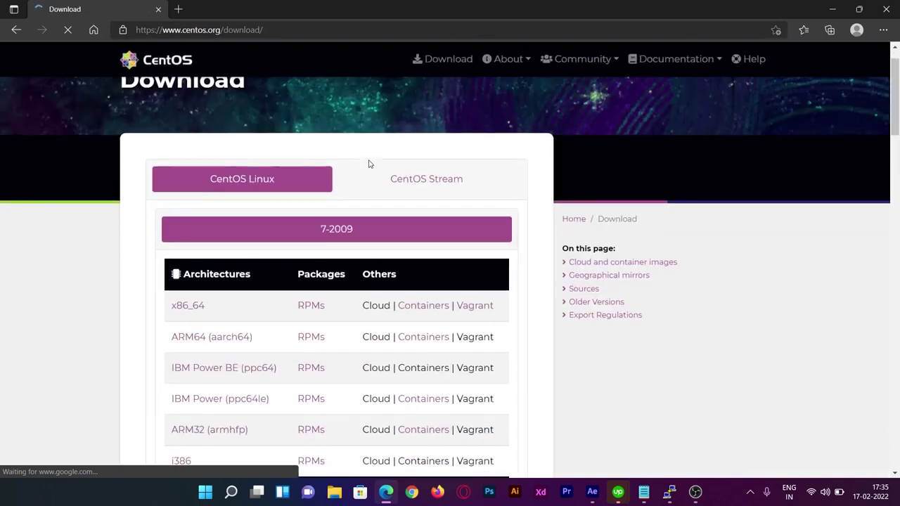
pyautogui.scroll(-1, 369, 164)
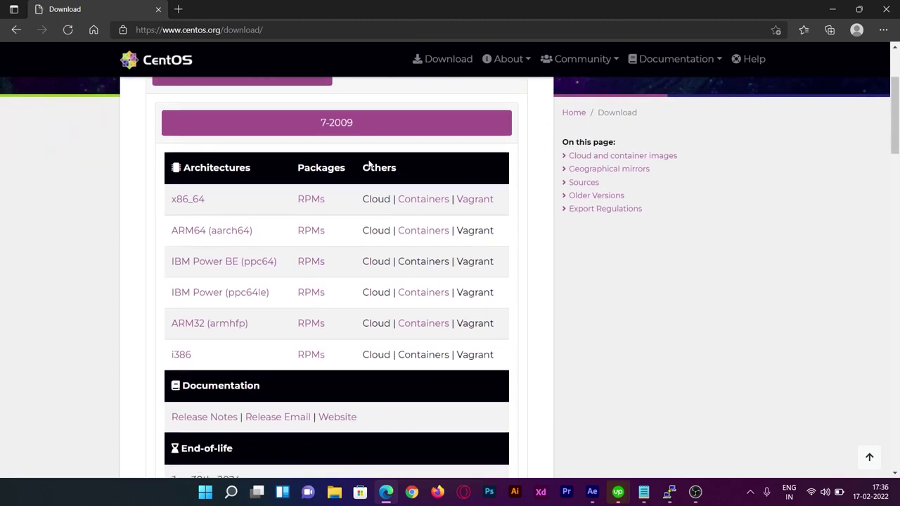
pyautogui.scroll(-3, 368, 163)
pyautogui.scroll(3, 369, 164)
pyautogui.click(192, 204)
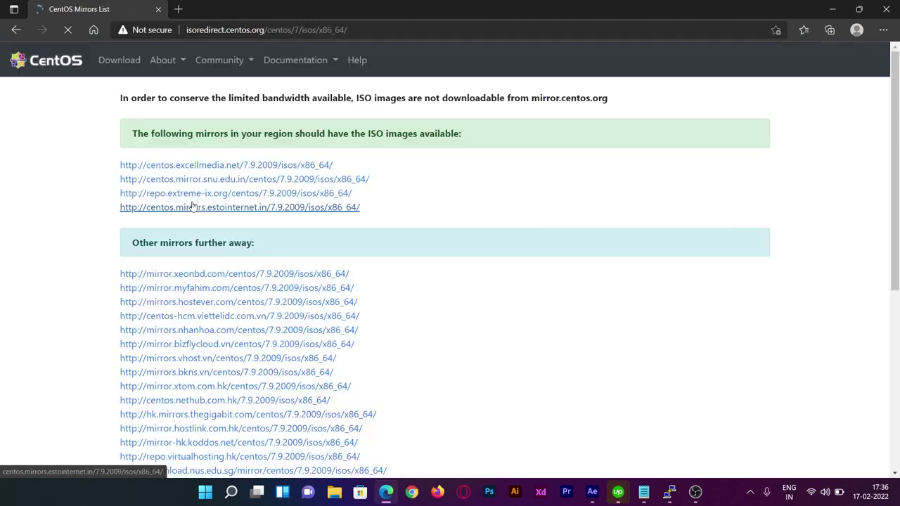
pyautogui.click(258, 166)
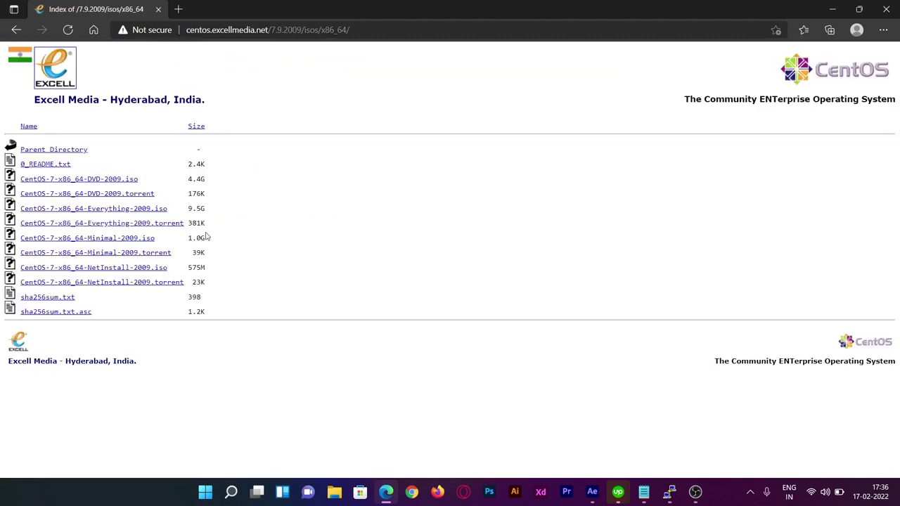
# Download CentOS-7-x86_64-Minimal-2009.iso (973 MB) and wait until the download finishes.
pyautogui.tripleClick(170, 241)
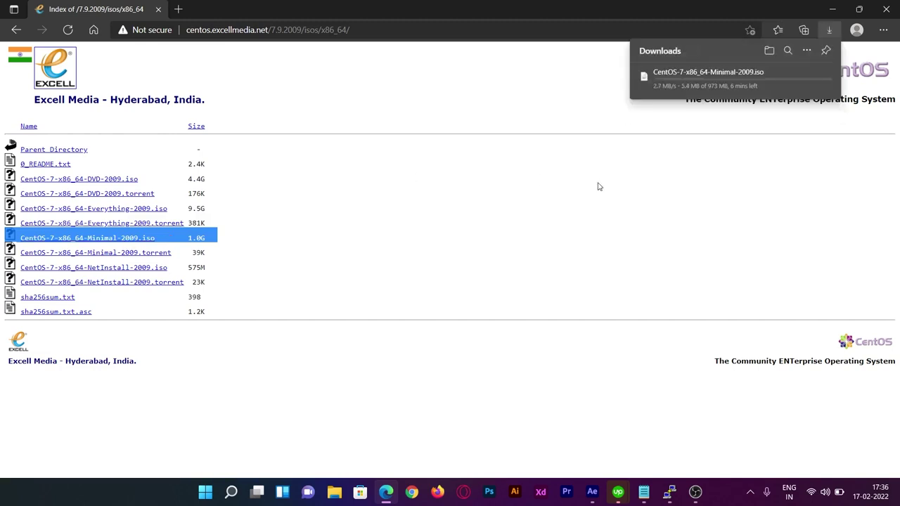
pyautogui.moveTo(799, 77)
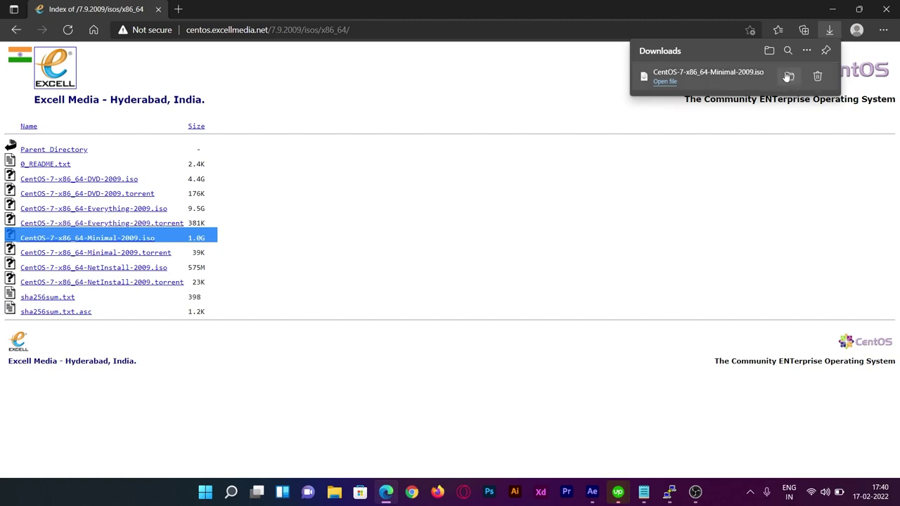
# Confirm the Minimal ISO is in D:\download, then start a new Edge search typing 'etch'.
pyautogui.click(789, 79)
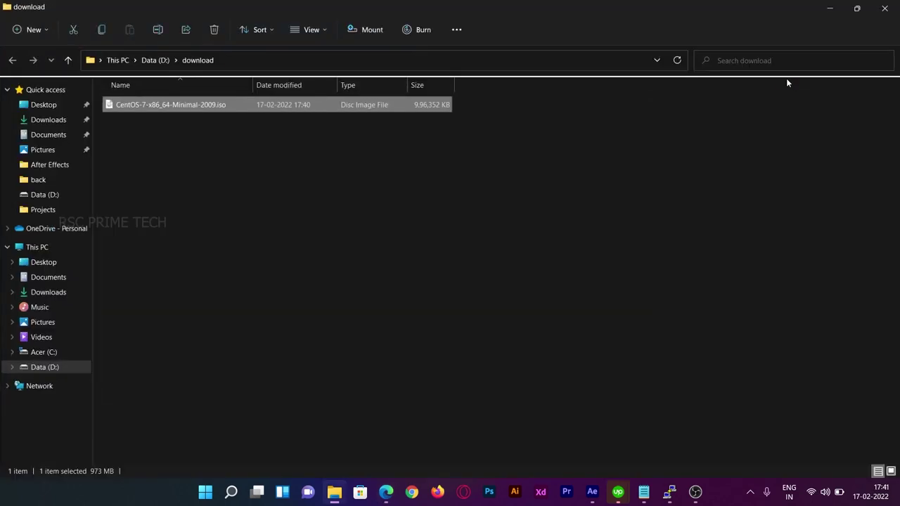
pyautogui.click(499, 194)
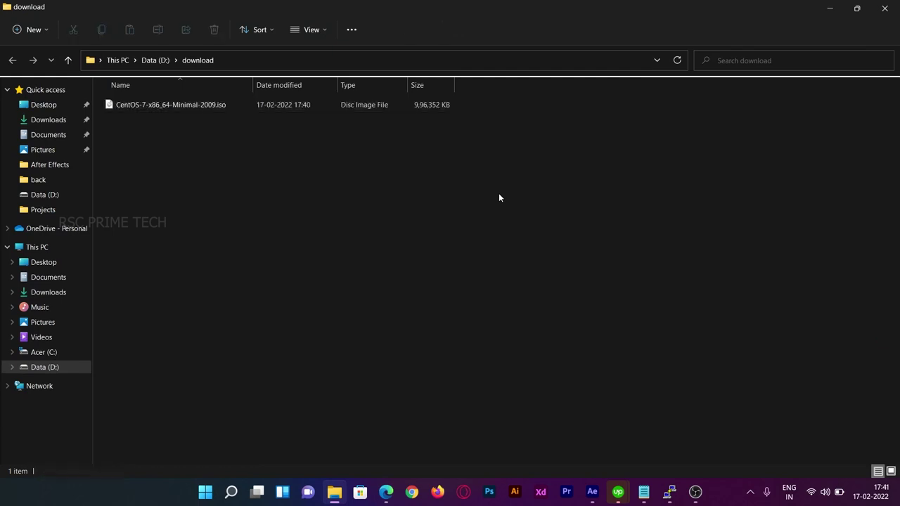
pyautogui.click(386, 492)
pyautogui.click(434, 32)
pyautogui.write('e')
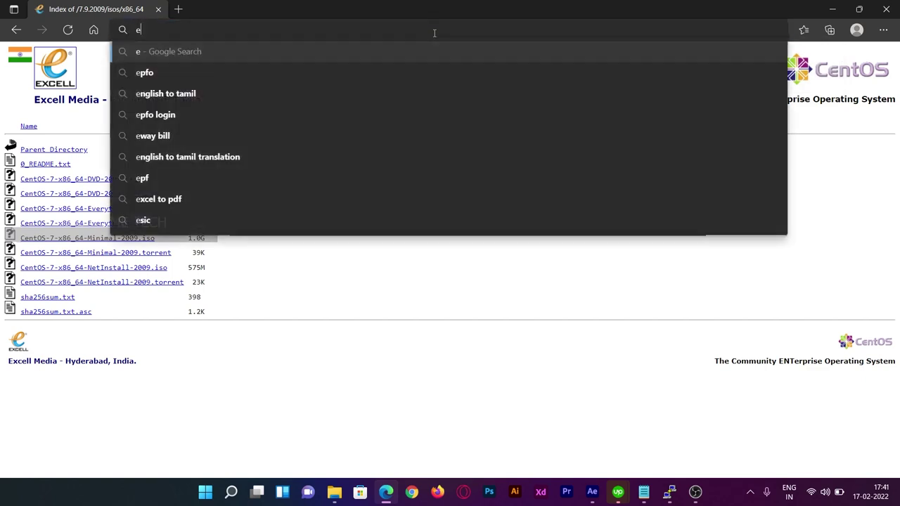
pyautogui.write('tch')
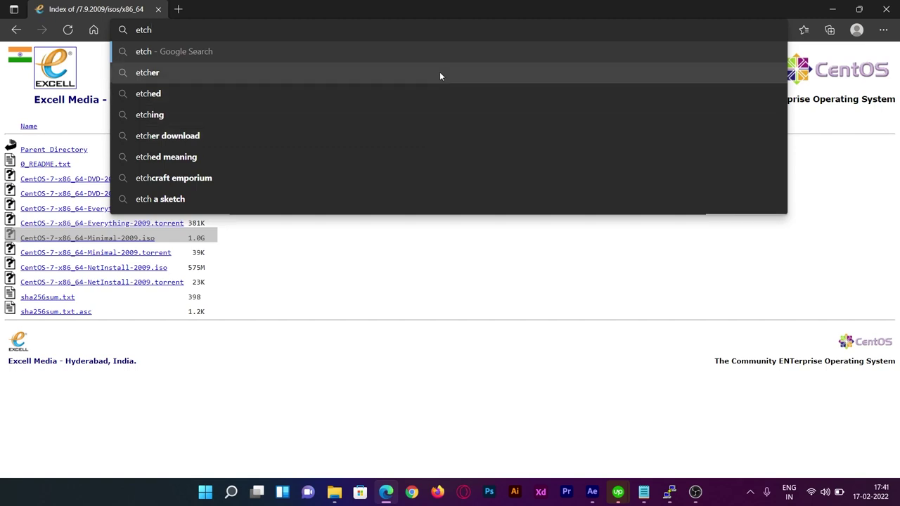
# Search the web for 'etcher' and open the Etcher Image Flasher site (etcher.download).
pyautogui.click(440, 72)
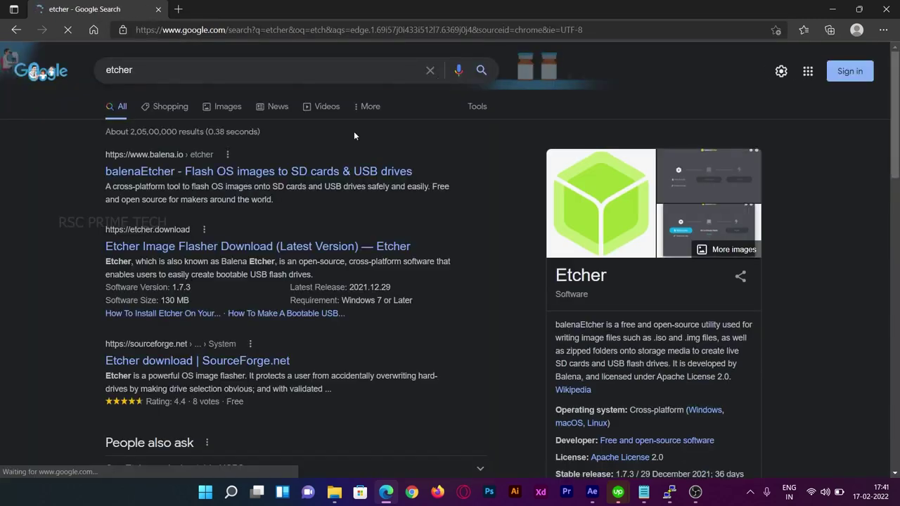
pyautogui.scroll(-1, 239, 226)
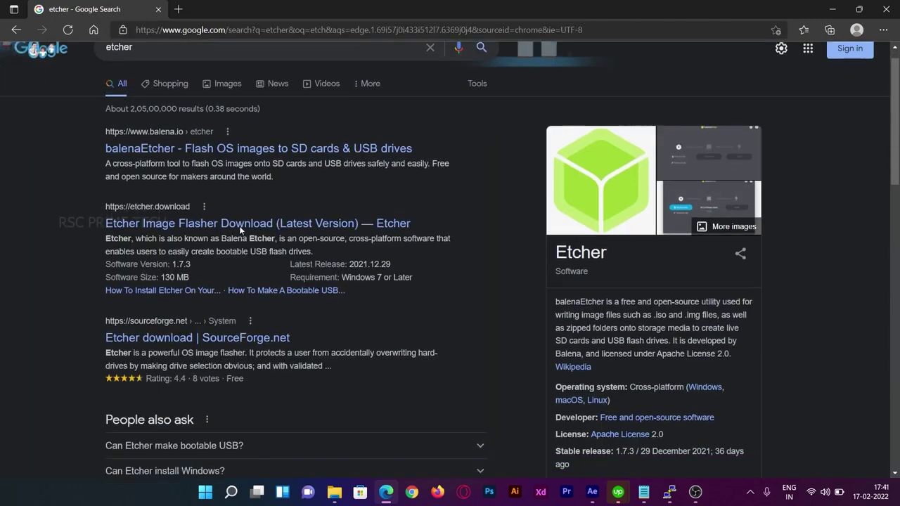
pyautogui.scroll(-1, 239, 226)
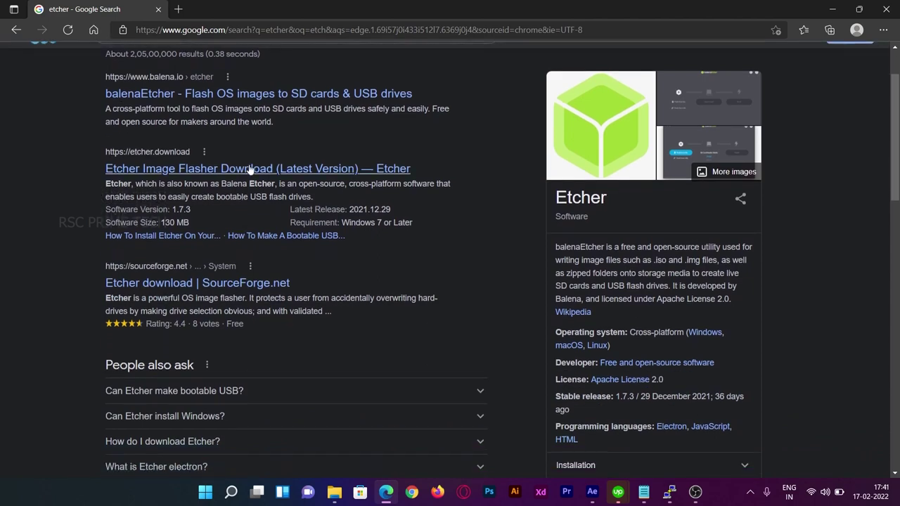
pyautogui.click(250, 170)
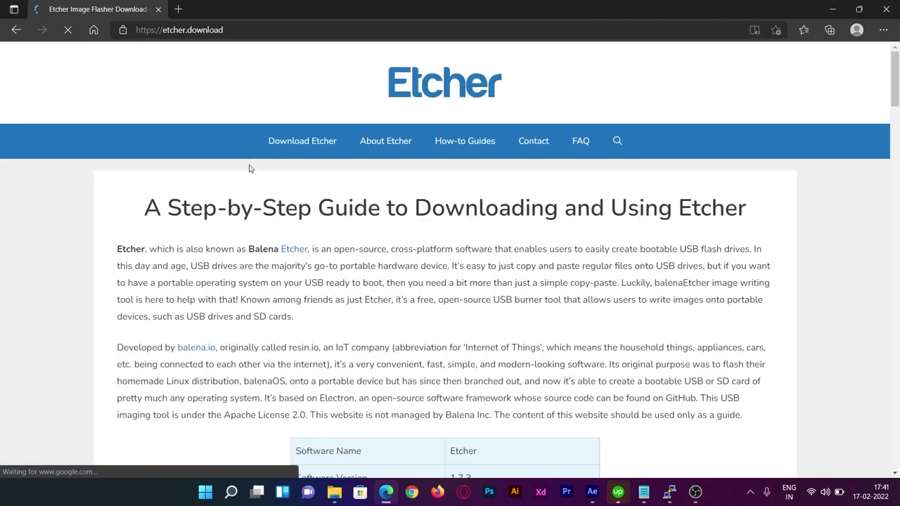
# Follow the green 'Download Etcher' button further down the guide page, triggering a full-page ad.
pyautogui.scroll(-4, 513, 267)
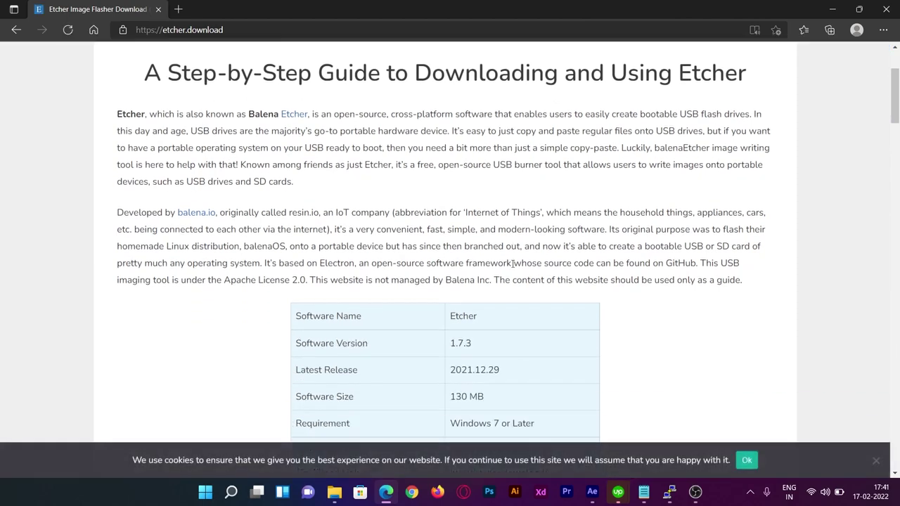
pyautogui.scroll(-14, 513, 267)
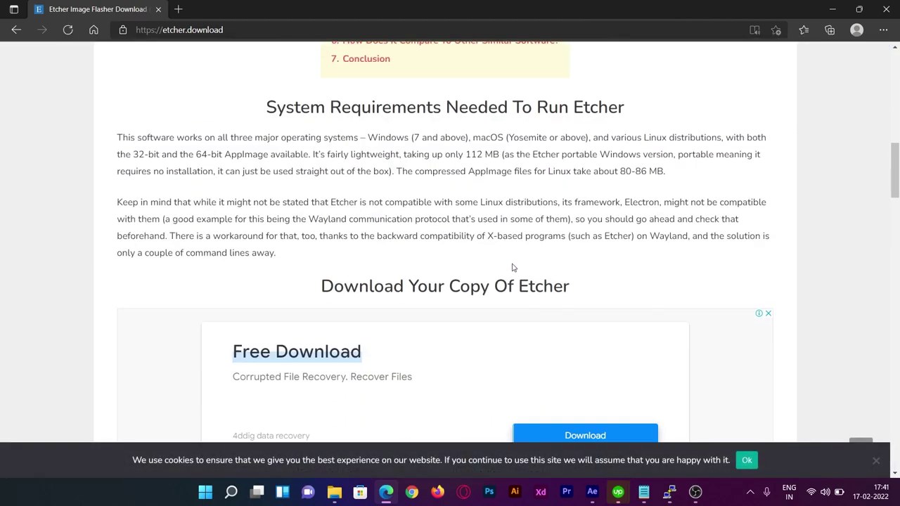
pyautogui.scroll(-5, 512, 267)
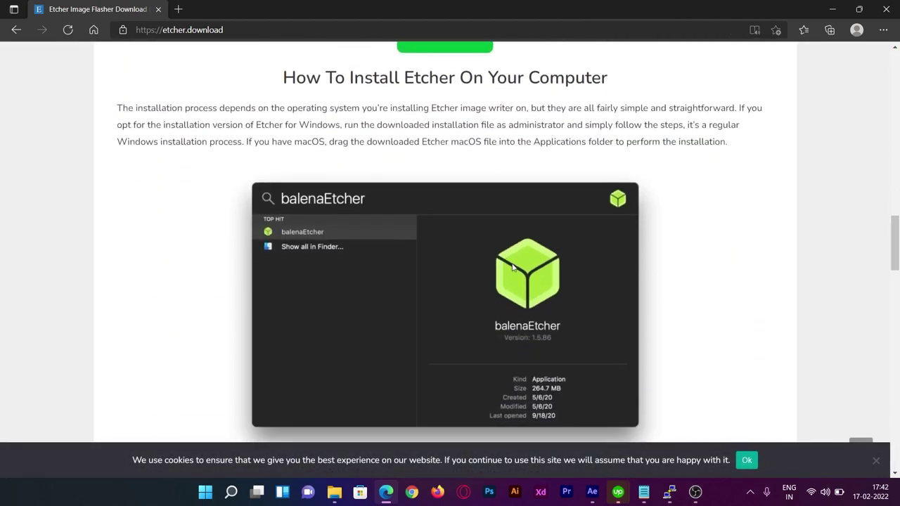
pyautogui.scroll(-6, 513, 267)
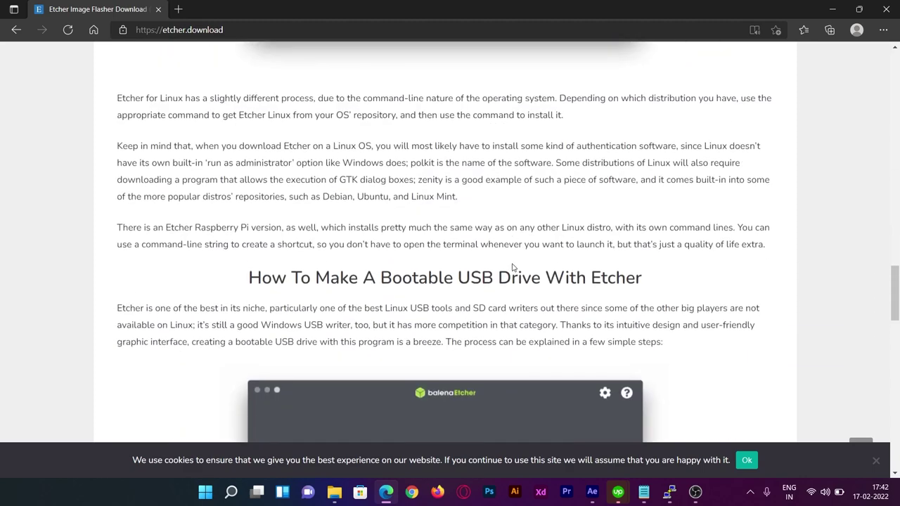
pyautogui.scroll(-4, 512, 263)
pyautogui.scroll(13, 513, 266)
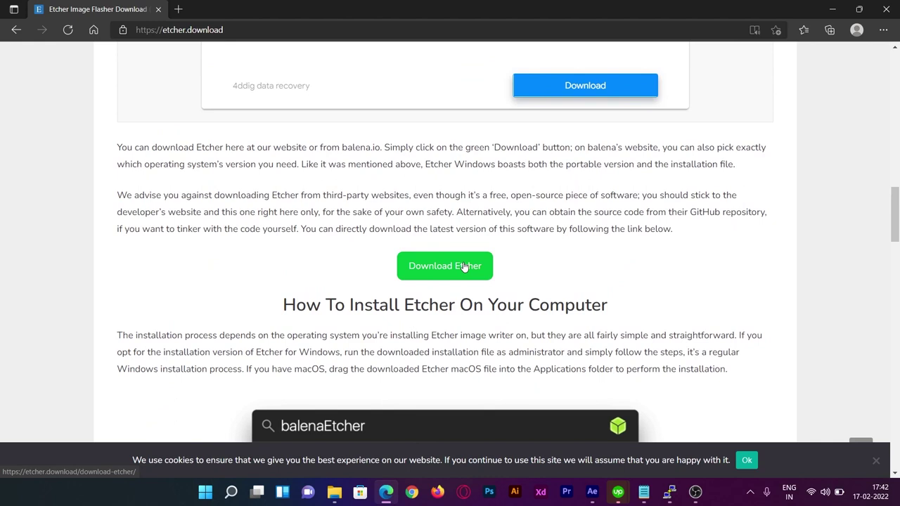
pyautogui.click(463, 266)
# Dismiss the ad, download the Windows installer balenaEtcher-Setup-1.7.3.exe, then minimize Edge.
pyautogui.click(484, 313)
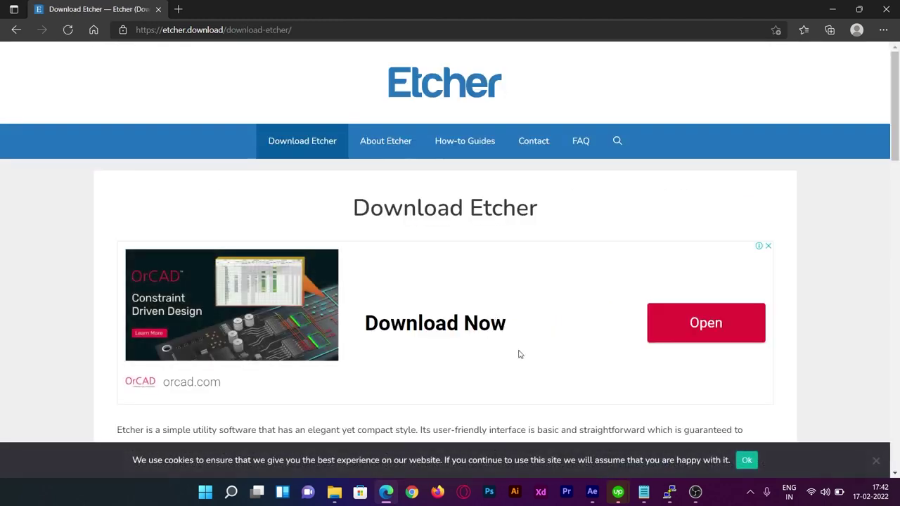
pyautogui.scroll(-3, 518, 350)
pyautogui.scroll(-3, 518, 349)
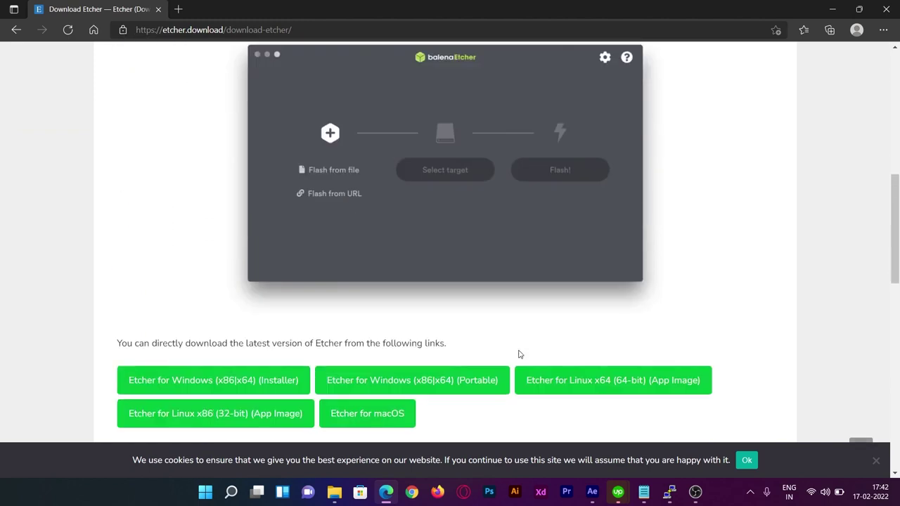
pyautogui.click(245, 384)
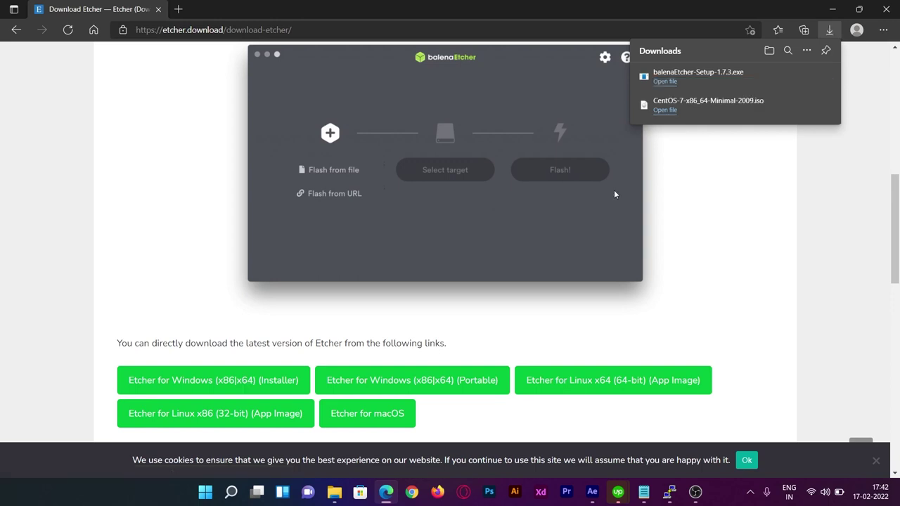
pyautogui.click(833, 7)
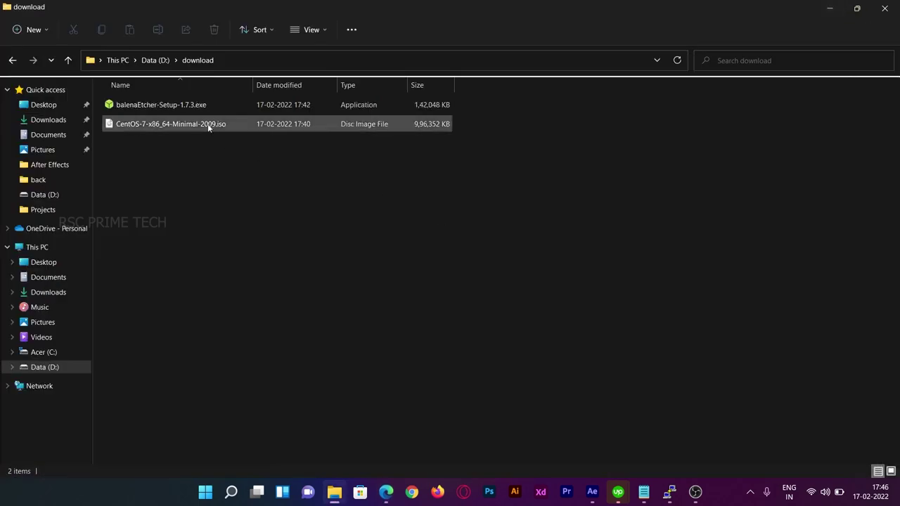
# Run balenaEtcher-Setup-1.7.3.exe and accept the license to install balenaEtcher 1.7.3.
pyautogui.click(191, 107)
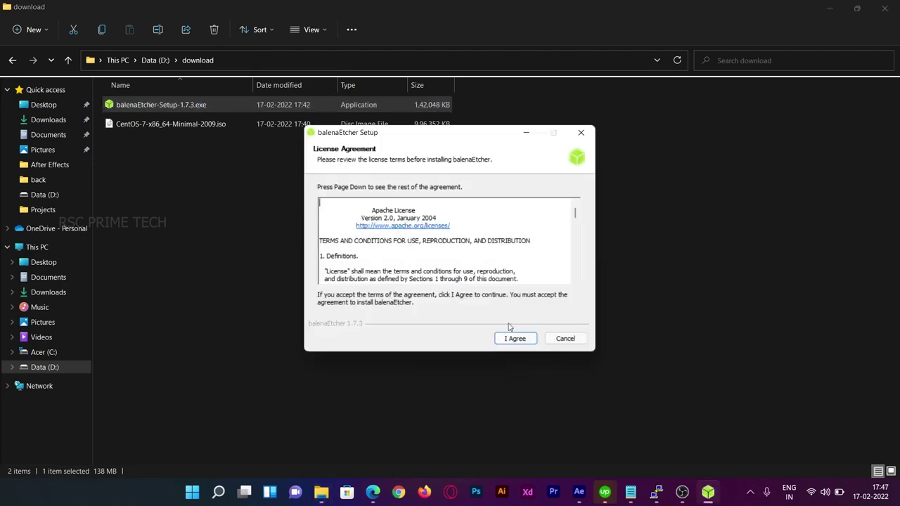
pyautogui.click(511, 336)
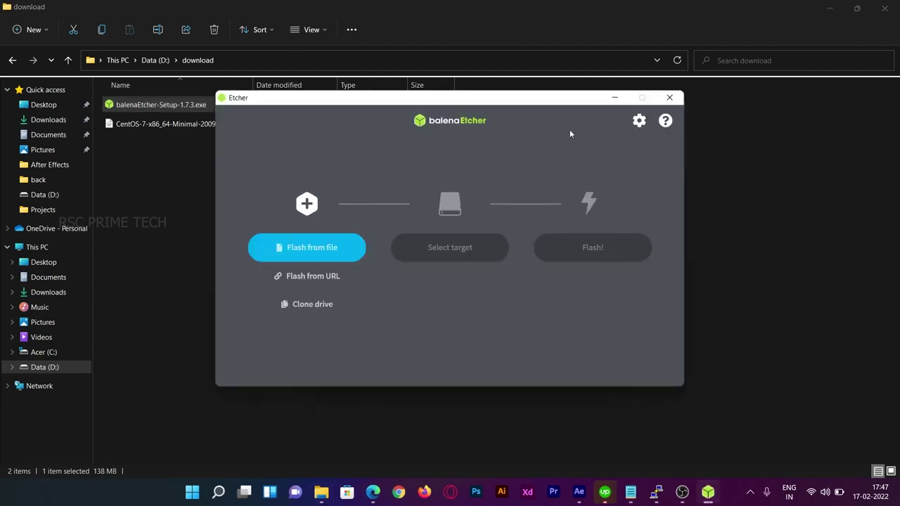
# Drag the Etcher window aside and connect the 4 GB pendrive as drive E:.
pyautogui.moveTo(541, 103); pyautogui.dragTo(582, 130)
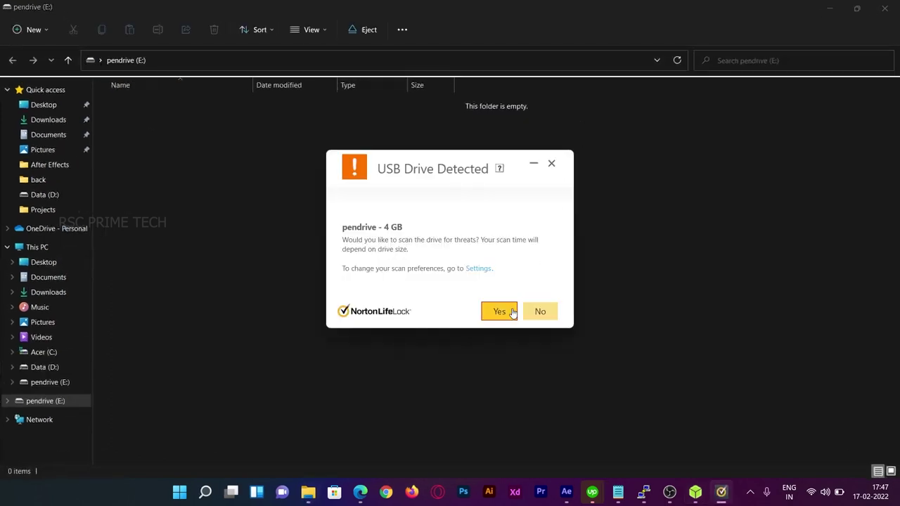
# Close the Norton prompt and drive window, then load D:\download\CentOS-7-x86_64-Minimal-2009.iso as the image.
pyautogui.click(538, 307)
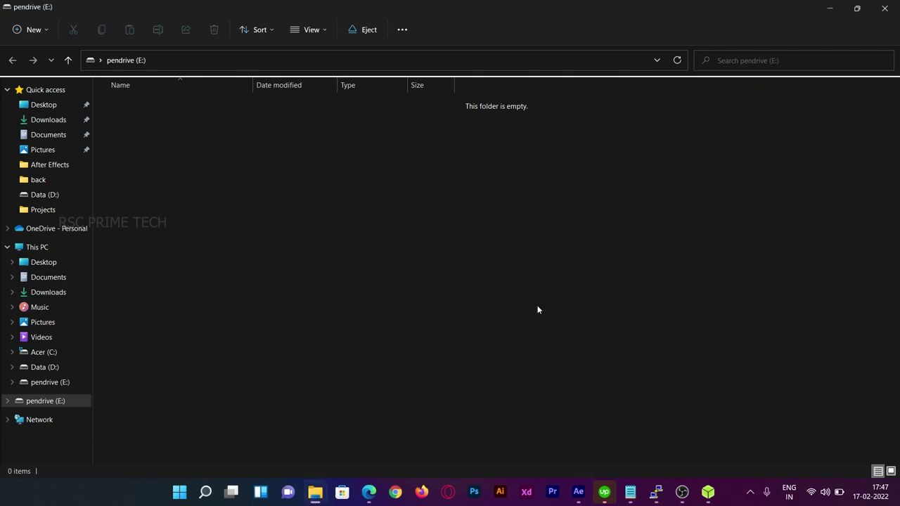
pyautogui.click(885, 7)
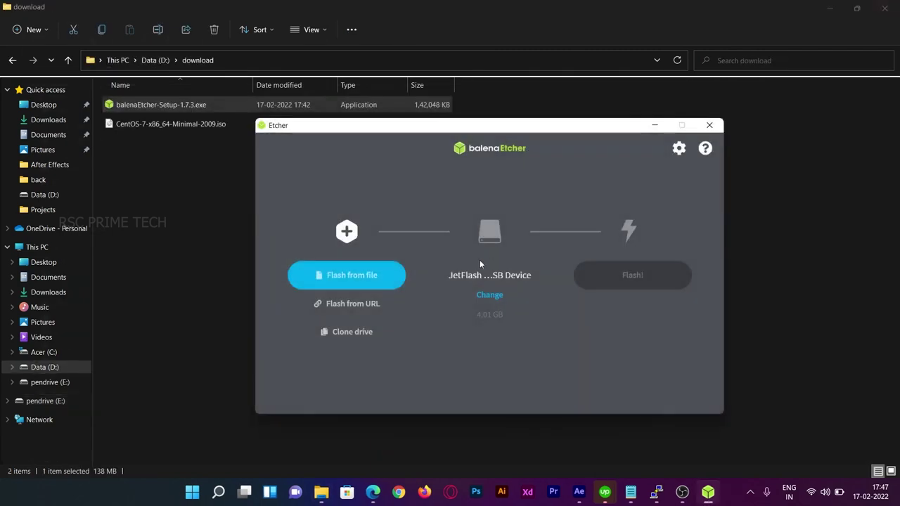
pyautogui.click(366, 281)
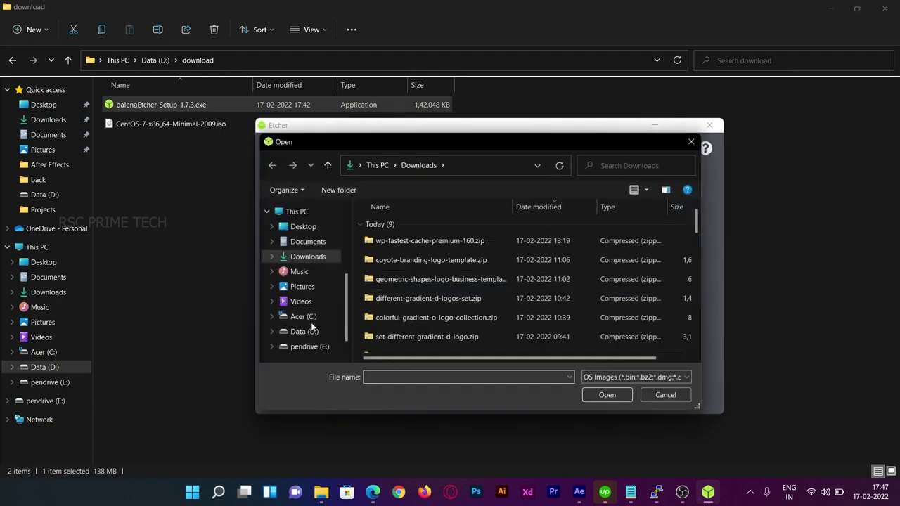
pyautogui.click(309, 331)
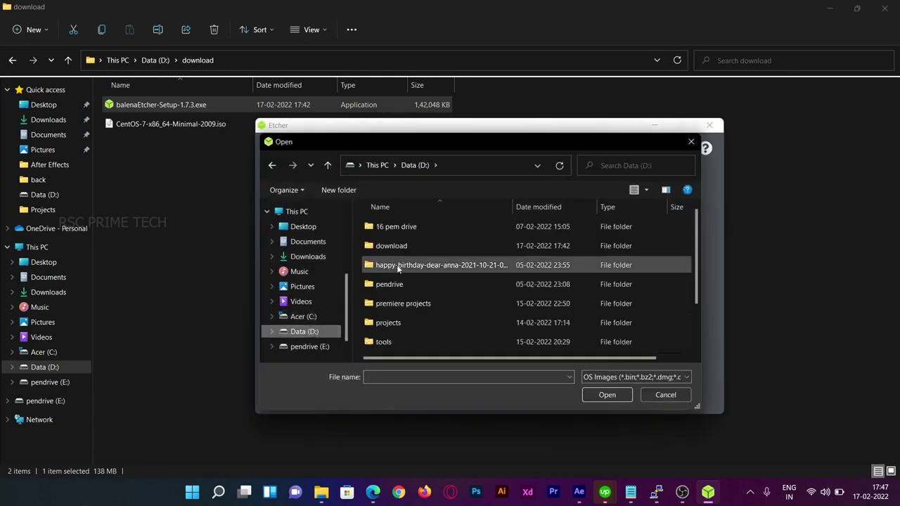
pyautogui.doubleClick(402, 245)
pyautogui.click(412, 229)
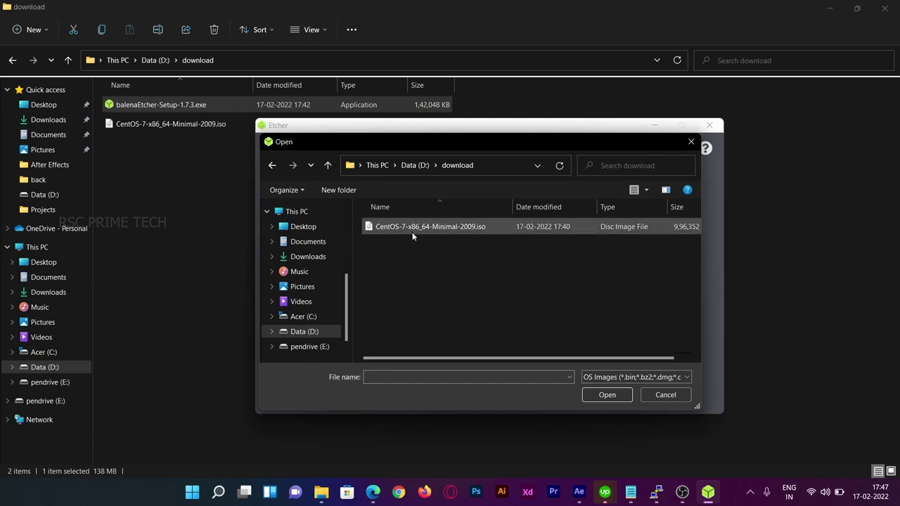
pyautogui.click(615, 396)
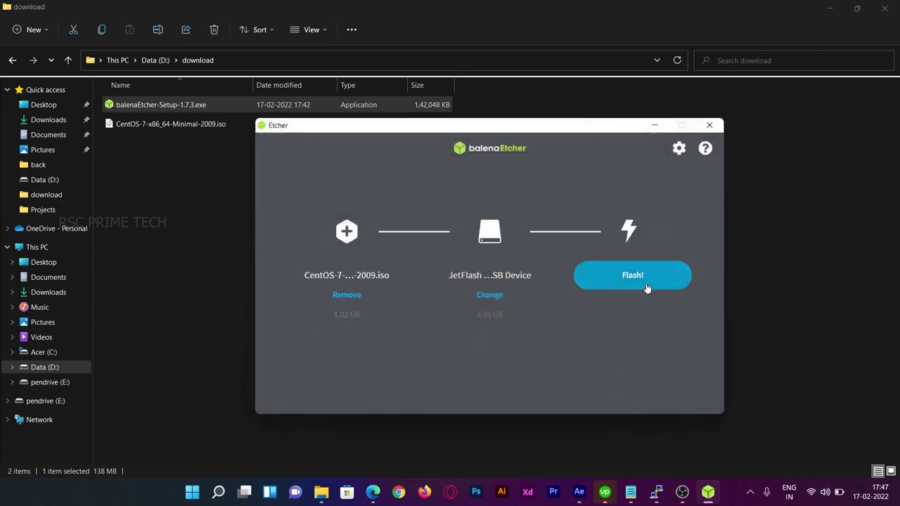
# Flash the ISO onto the 4 GB JetFlash drive E:, approving the UAC prompt, until Flash Complete.
pyautogui.click(649, 278)
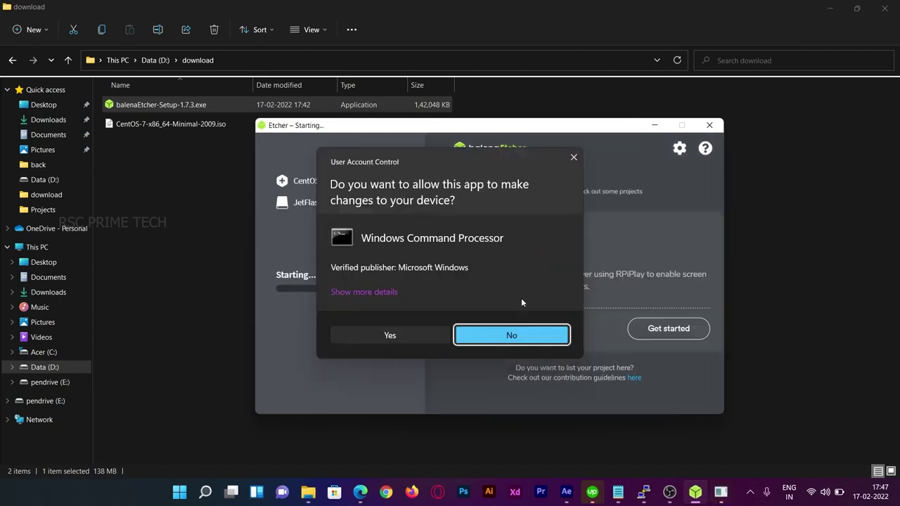
pyautogui.click(403, 336)
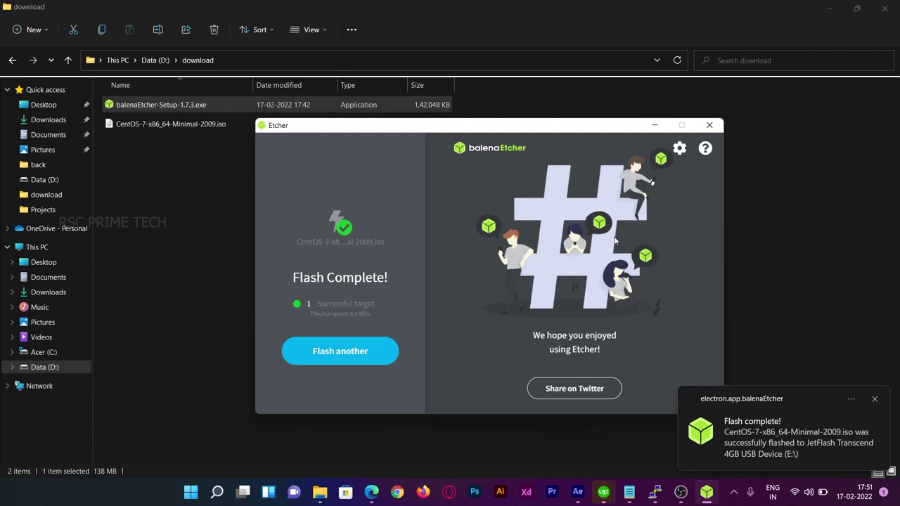
# Dismiss the 'Flash complete!' desktop notification and exit balenaEtcher.
pyautogui.click(878, 400)
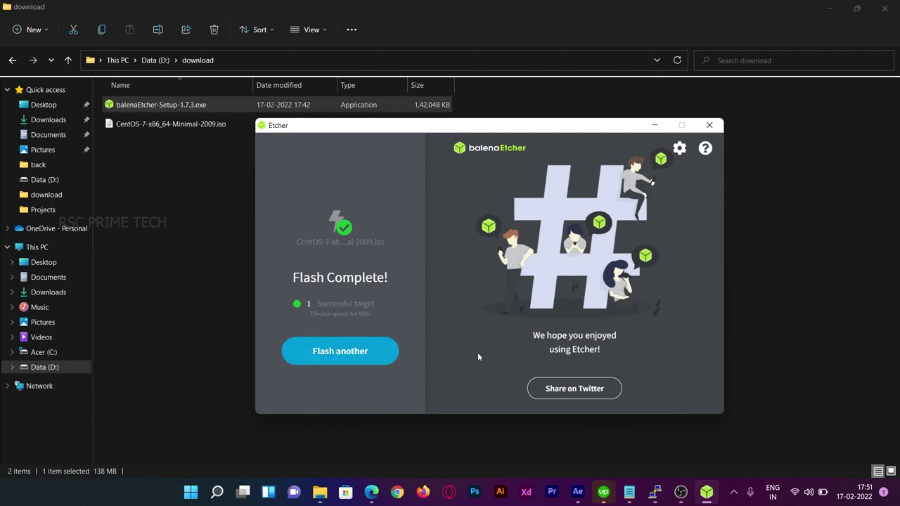
pyautogui.click(709, 125)
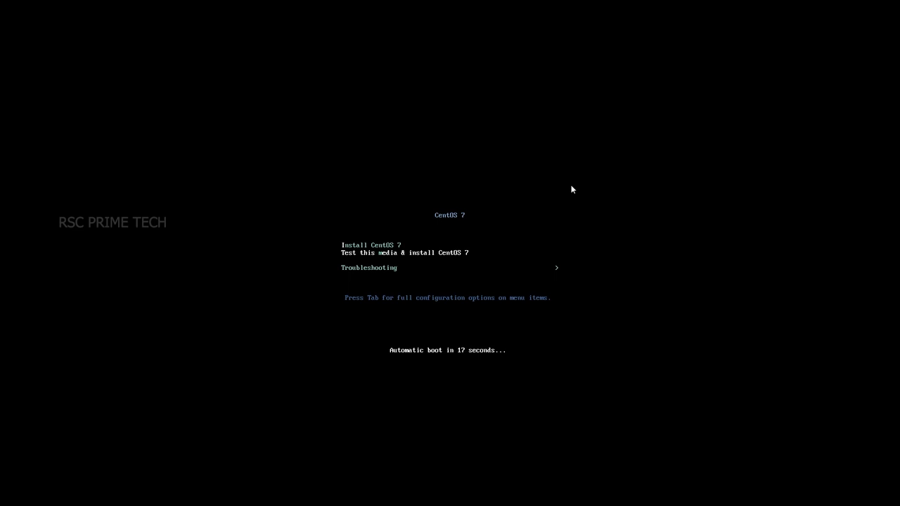
# Stop the boot countdown and boot the CentOS 7 installer from the USB media.
pyautogui.press('Up')
pyautogui.press('Return')
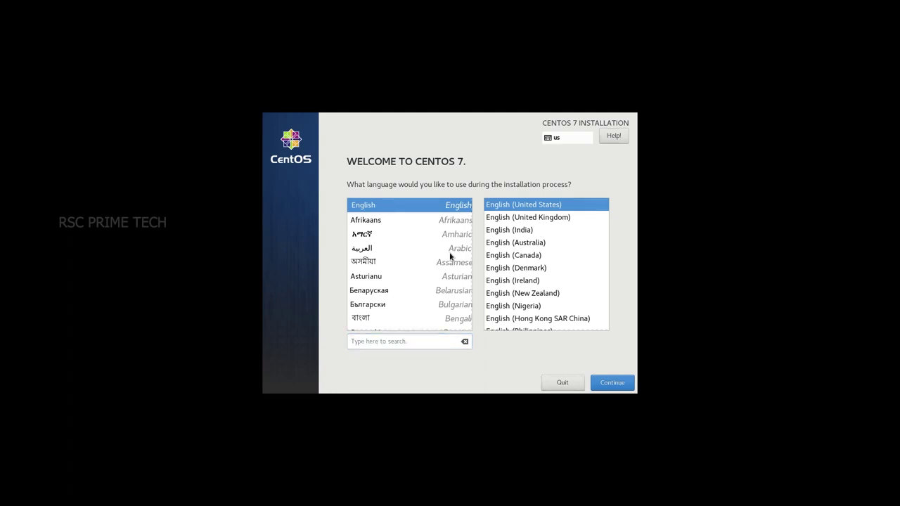
# Select English (India) as the installation language and continue to the summary.
pyautogui.press('Down')
pyautogui.press('Down')
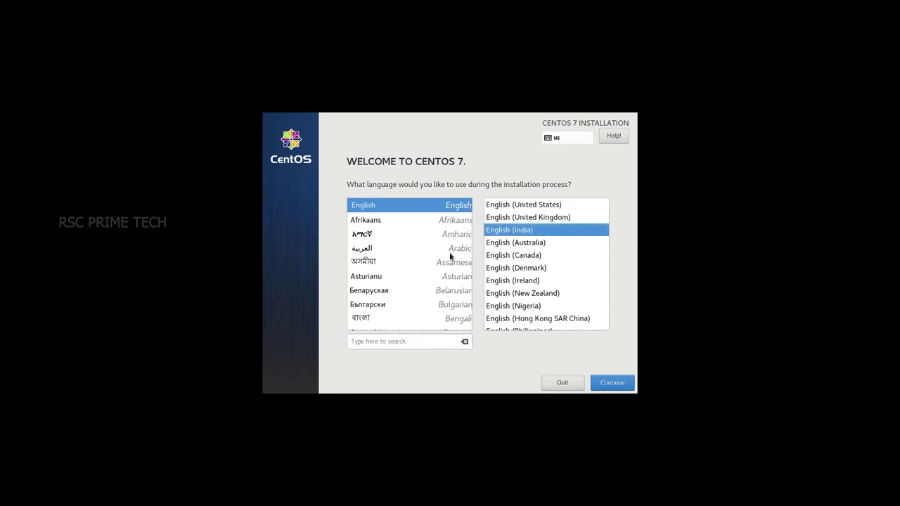
pyautogui.press('Return')
pyautogui.press('Return')
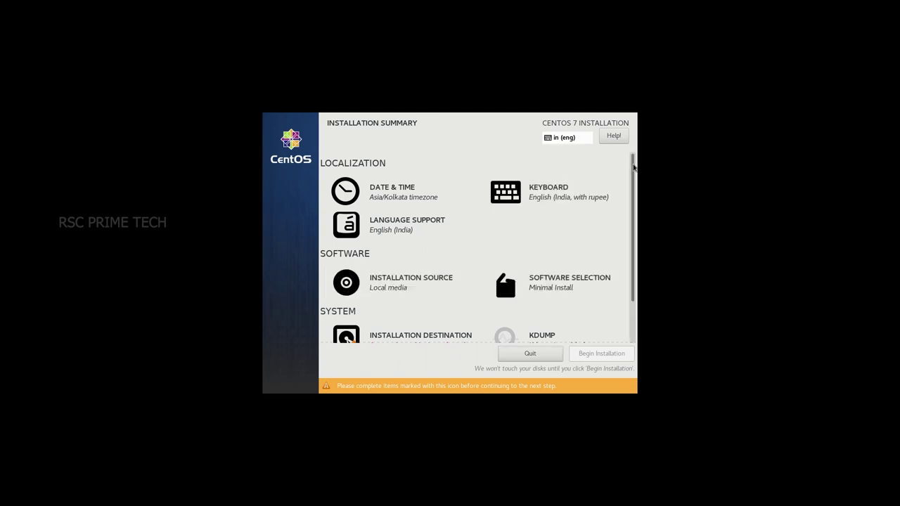
pyautogui.scroll(-2, 478, 246)
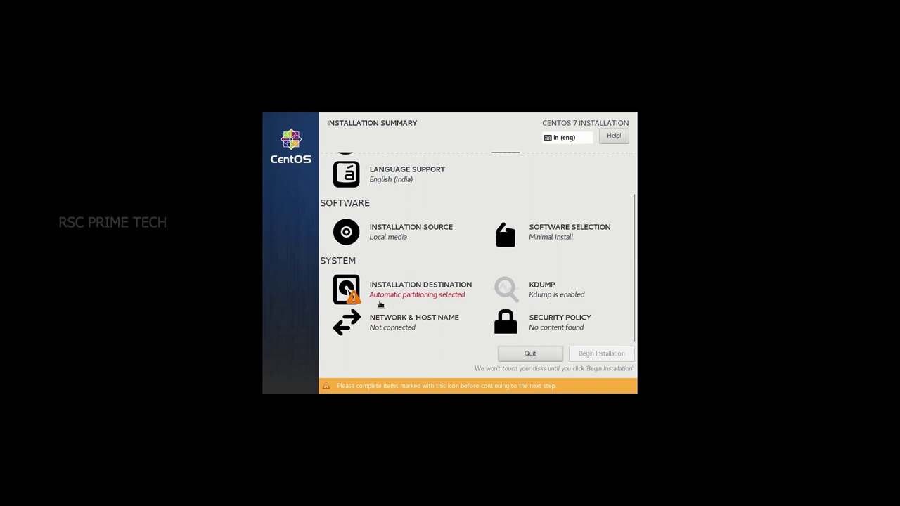
pyautogui.click(383, 300)
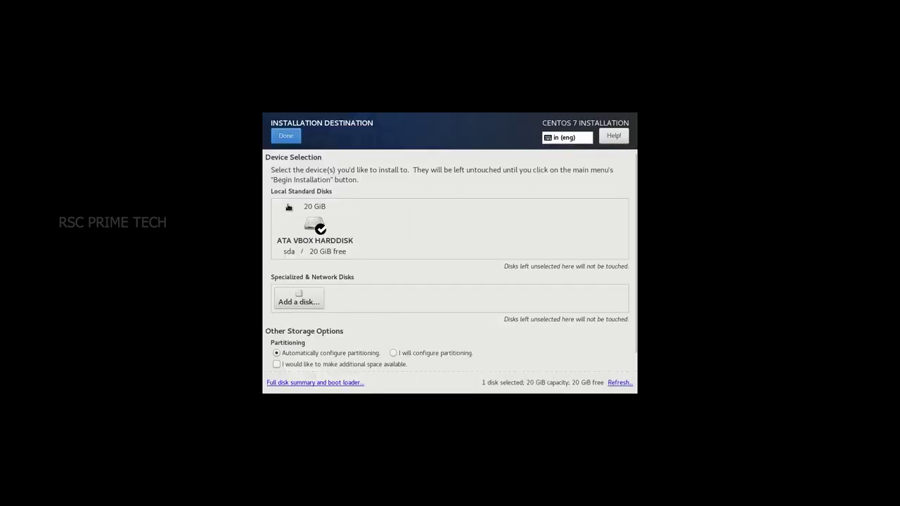
# Toggle the 20 GiB ATA VBOX HARDDISK tile as install target and confirm the destination.
pyautogui.click(309, 226)
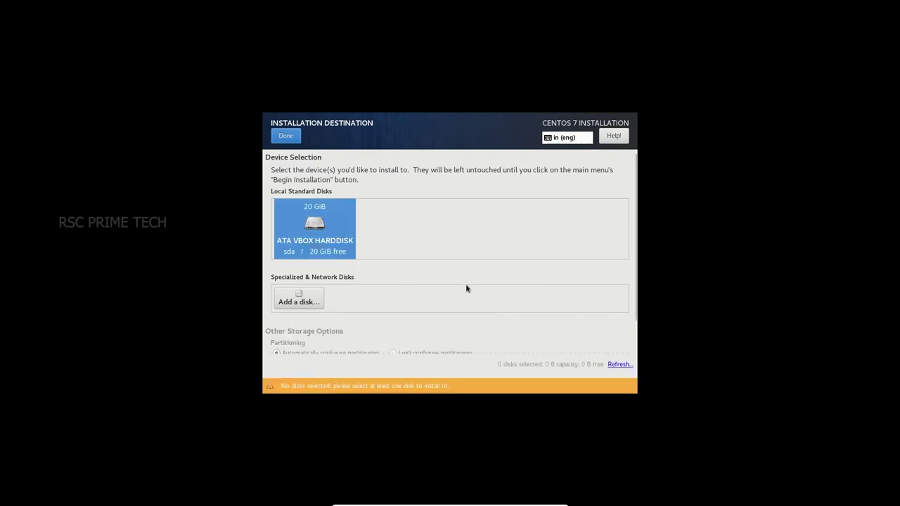
pyautogui.scroll(-2, 466, 284)
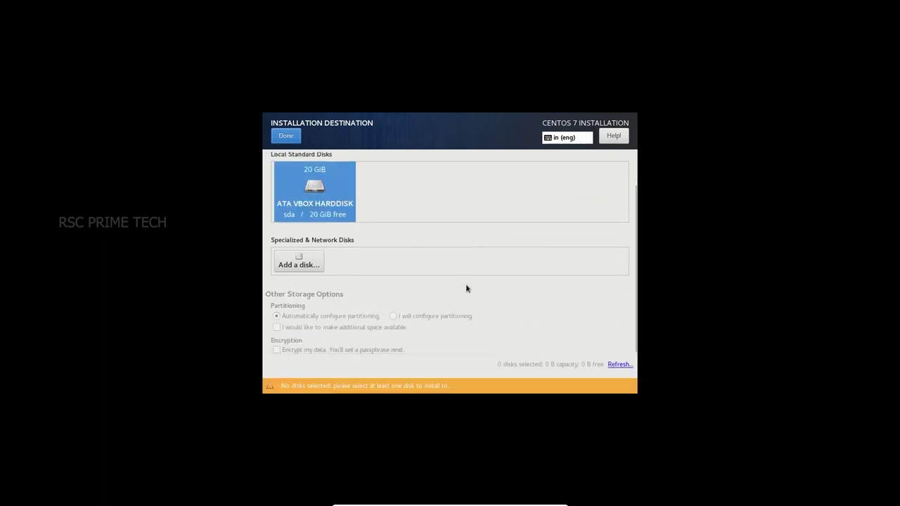
pyautogui.click(285, 135)
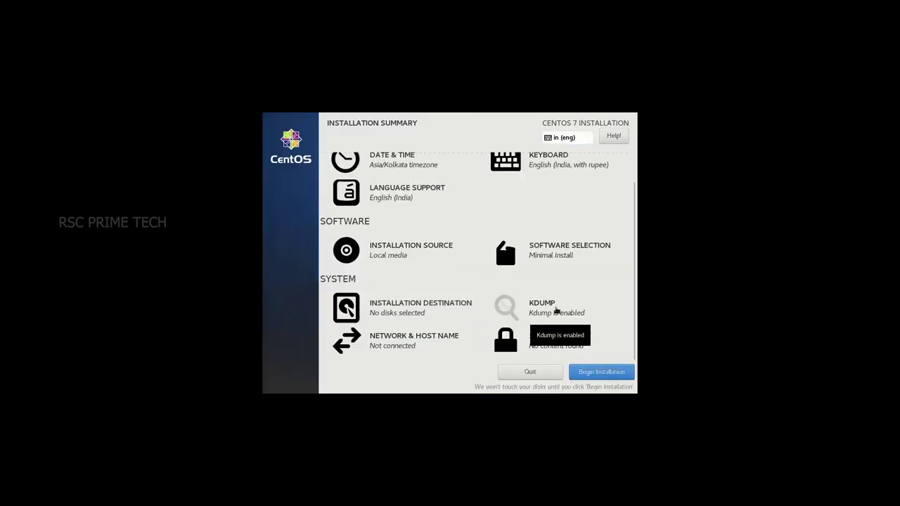
# Begin the CentOS 7 installation from the Installation Summary screen.
pyautogui.click(597, 372)
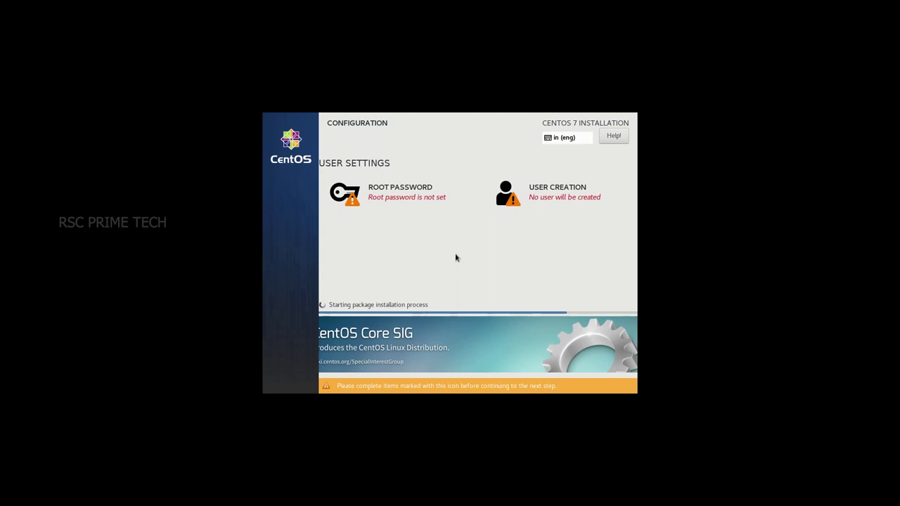
pyautogui.click(393, 190)
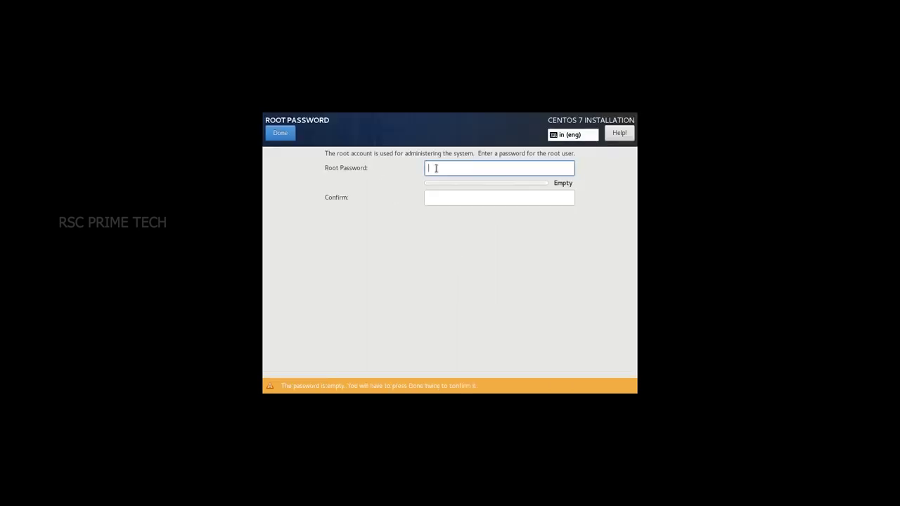
# Enter and confirm the root password, accepting it despite the weak-password warning.
pyautogui.write('roo')
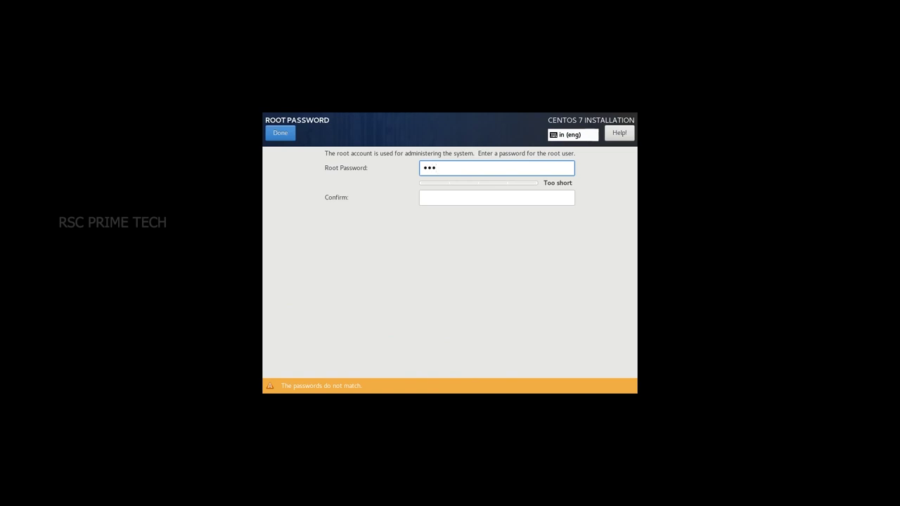
pyautogui.write('t12')
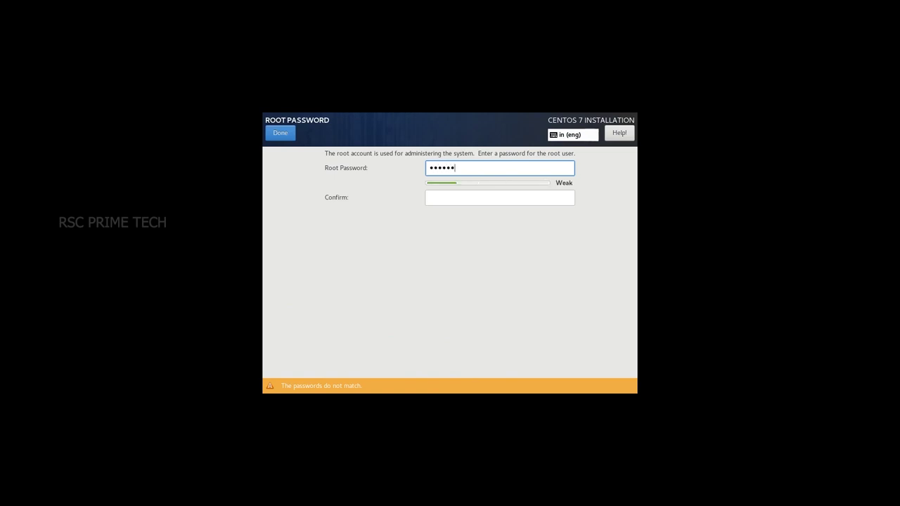
pyautogui.press('Tab')
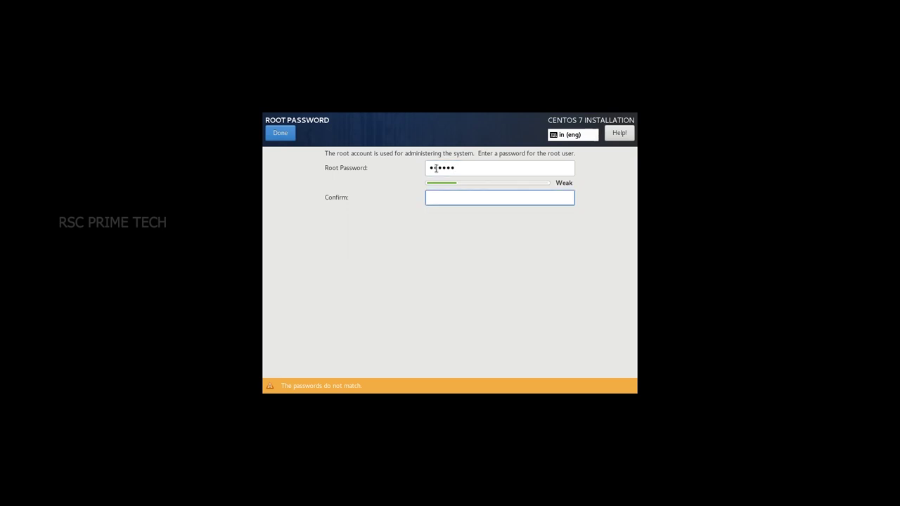
pyautogui.write('root12')
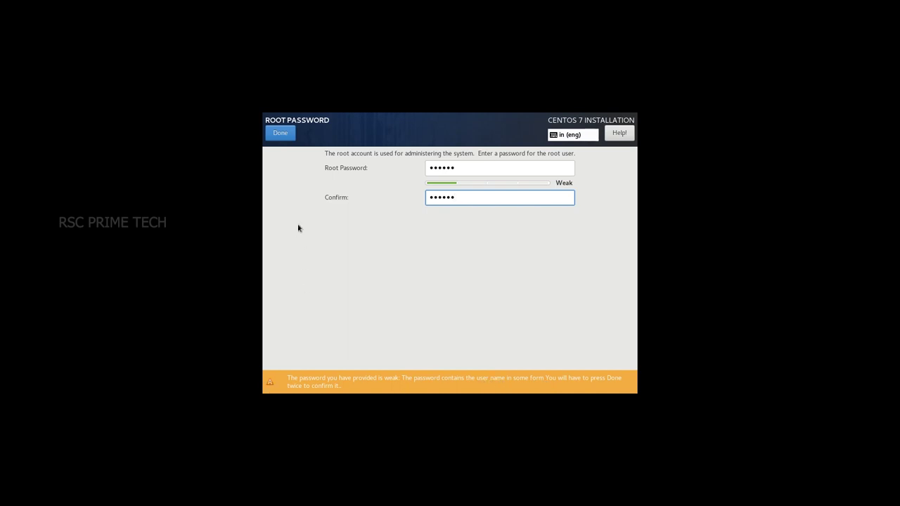
pyautogui.click(280, 135)
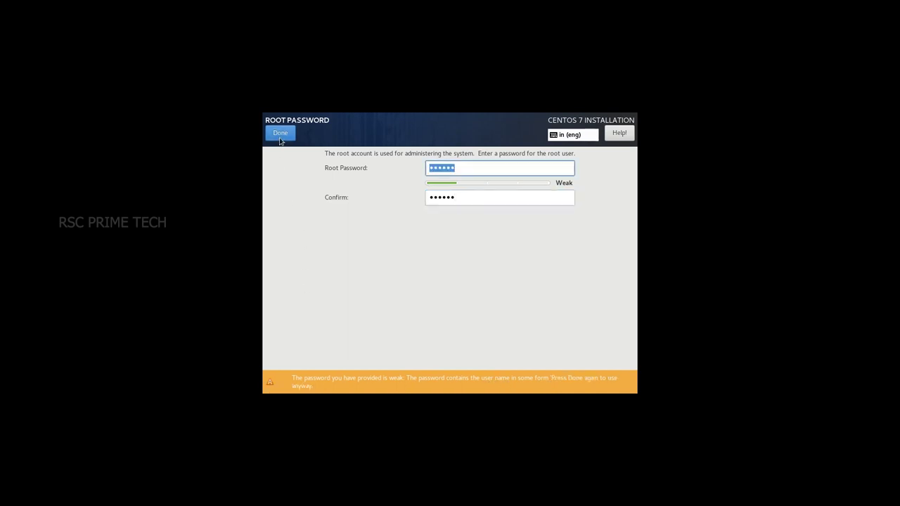
pyautogui.click(280, 135)
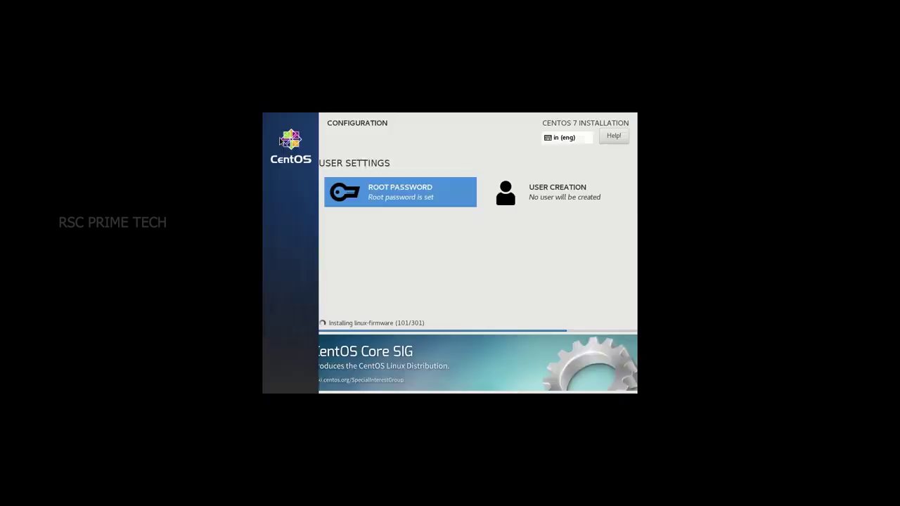